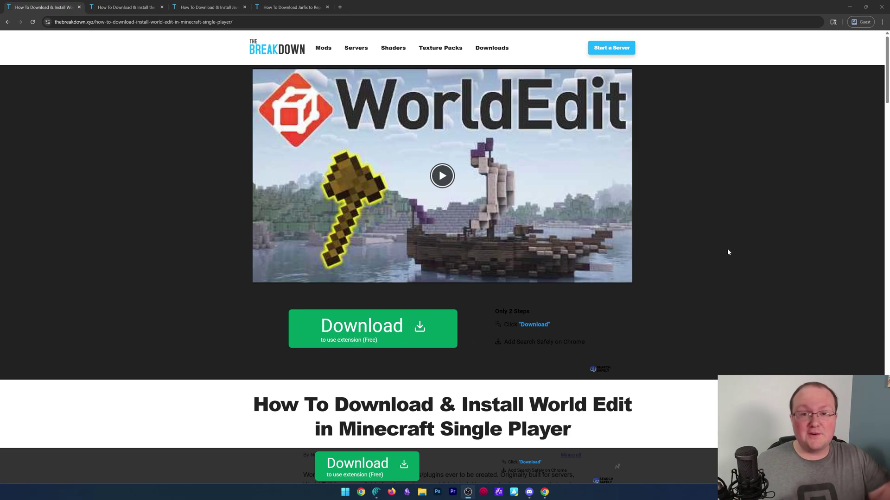
# Follow the article's 'Download WorldEdit' link to the WorldEdit mod page on CurseForge.
pyautogui.scroll(-4, 710, 184)
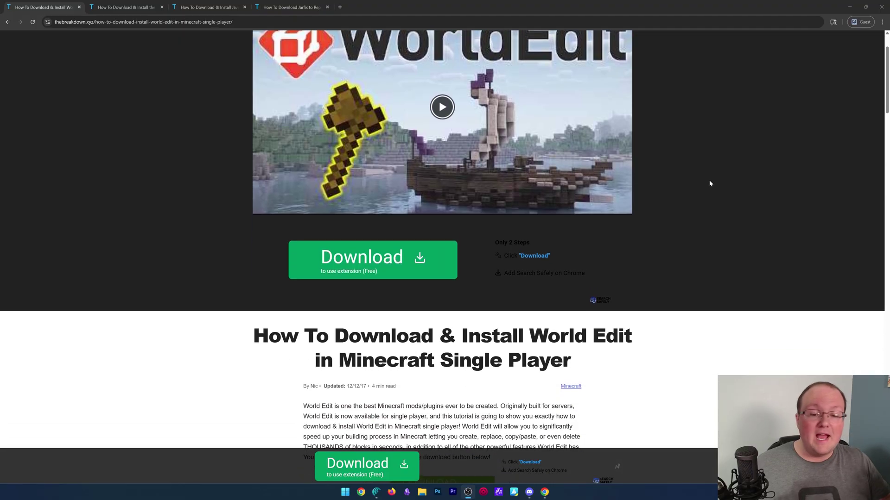
pyautogui.scroll(-4, 700, 181)
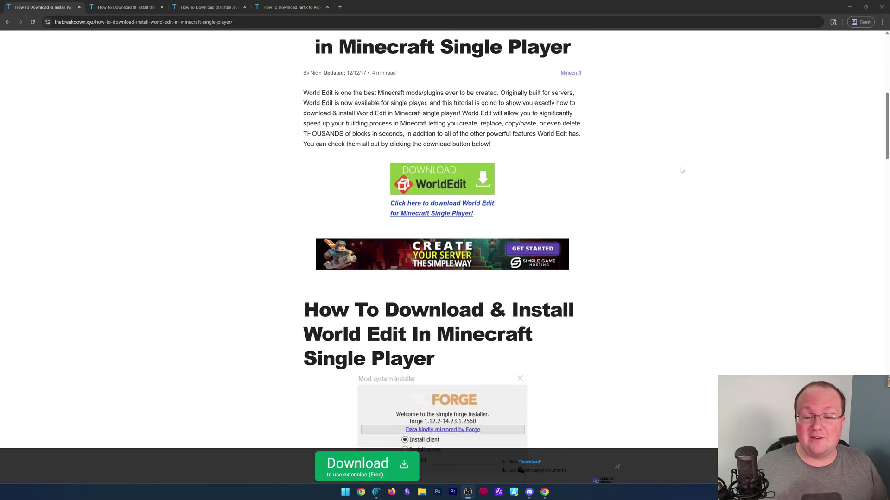
pyautogui.click(415, 186)
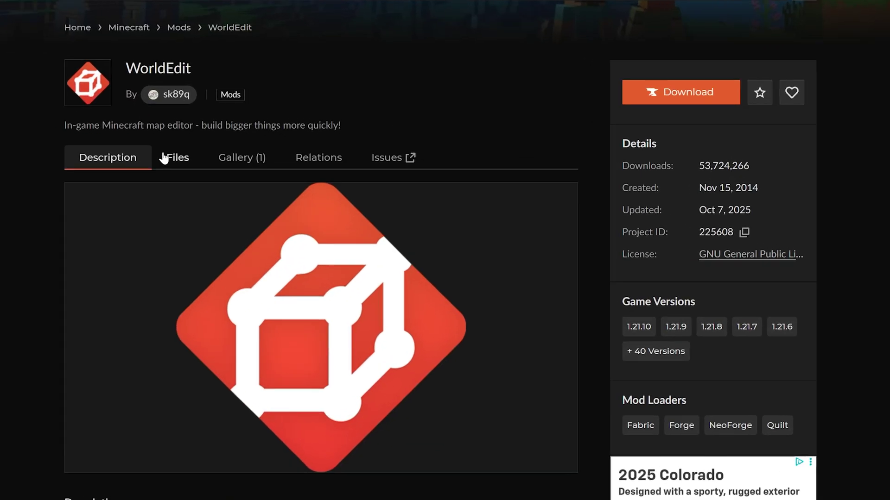
# Filter WorldEdit's files to Minecraft 1.21.10 and download the 7.3.17 Beta 1 file.
pyautogui.click(164, 157)
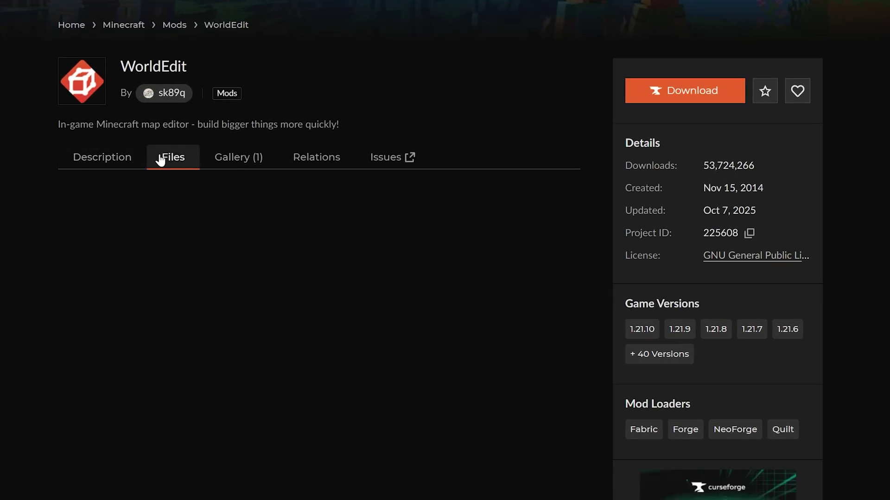
pyautogui.click(178, 199)
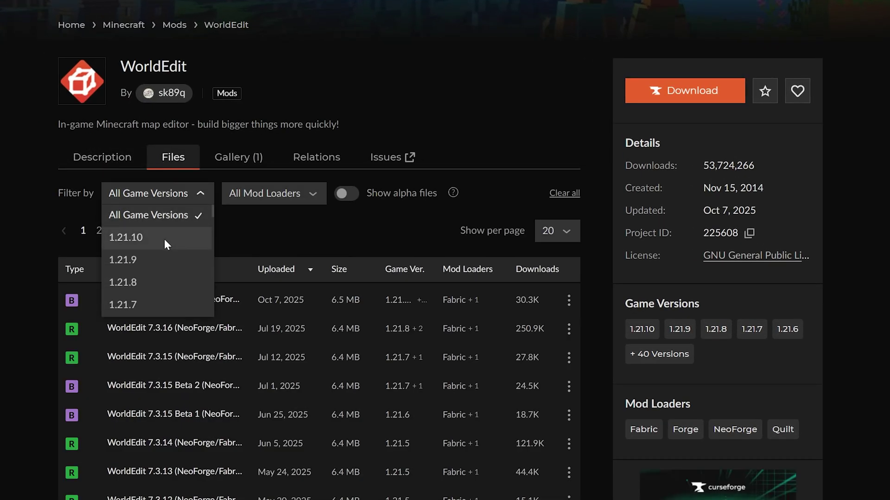
pyautogui.scroll(-1, 165, 239)
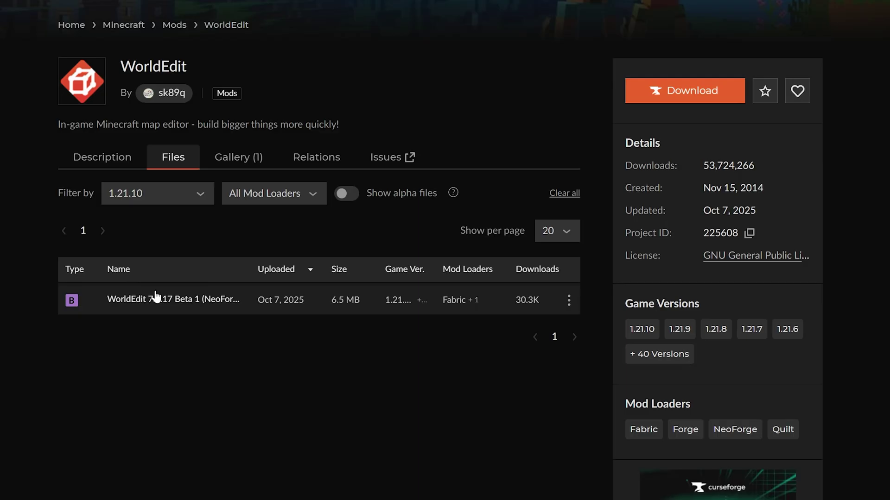
pyautogui.click(569, 302)
pyautogui.click(588, 359)
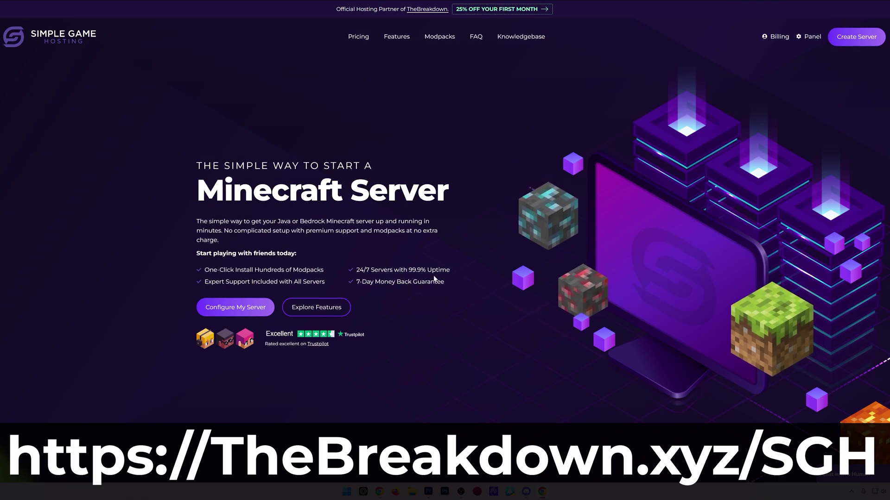
pyautogui.scroll(-6, 321, 282)
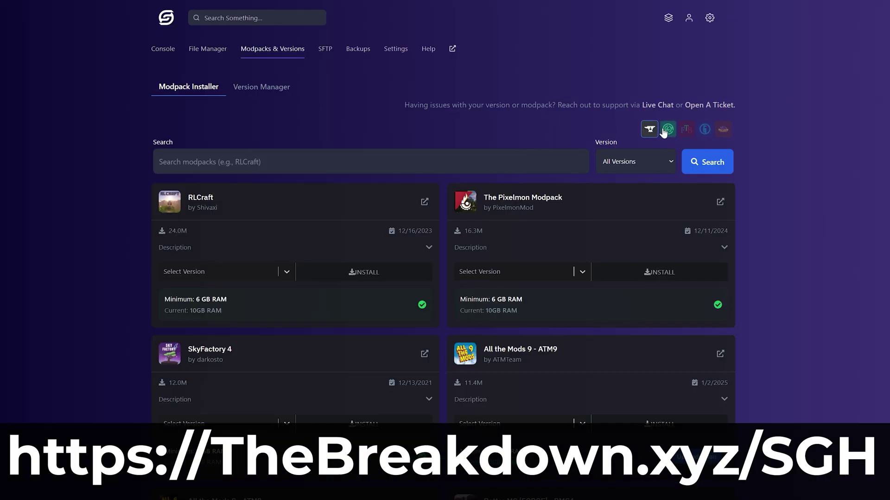
pyautogui.click(666, 131)
pyautogui.click(686, 131)
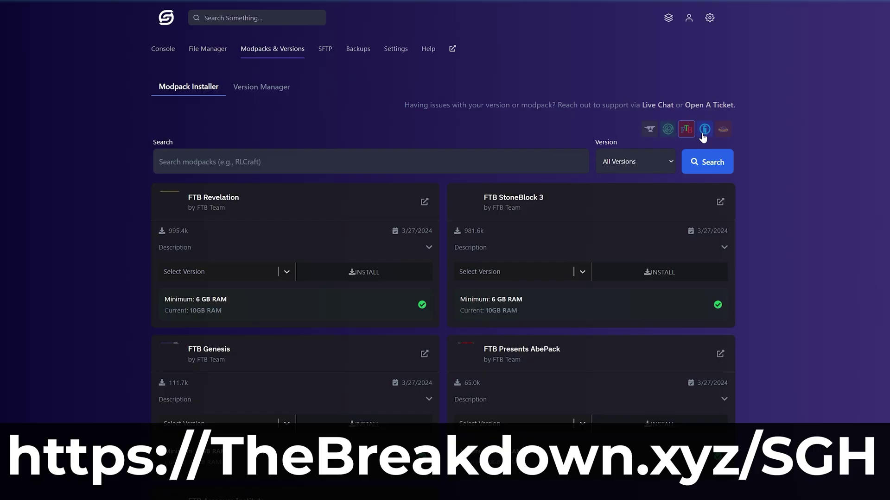
pyautogui.click(705, 132)
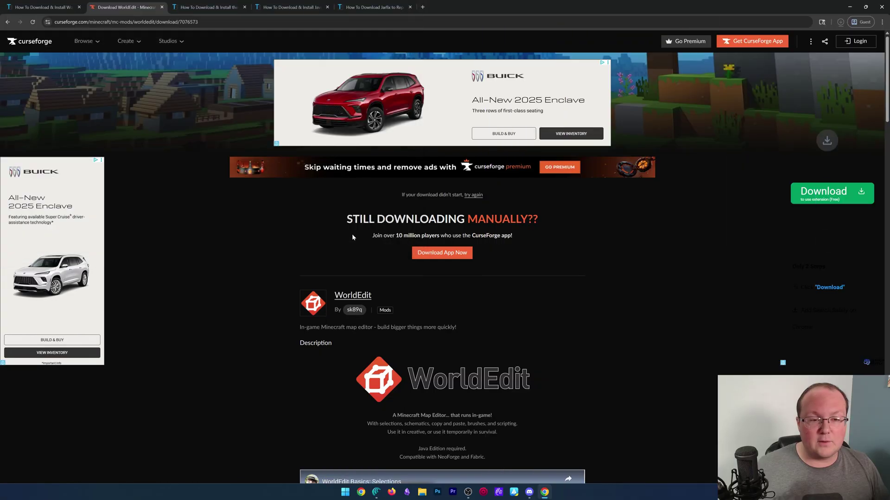
# Go from the Fabric Mod Loader article to the Fabric download site.
pyautogui.click(218, 7)
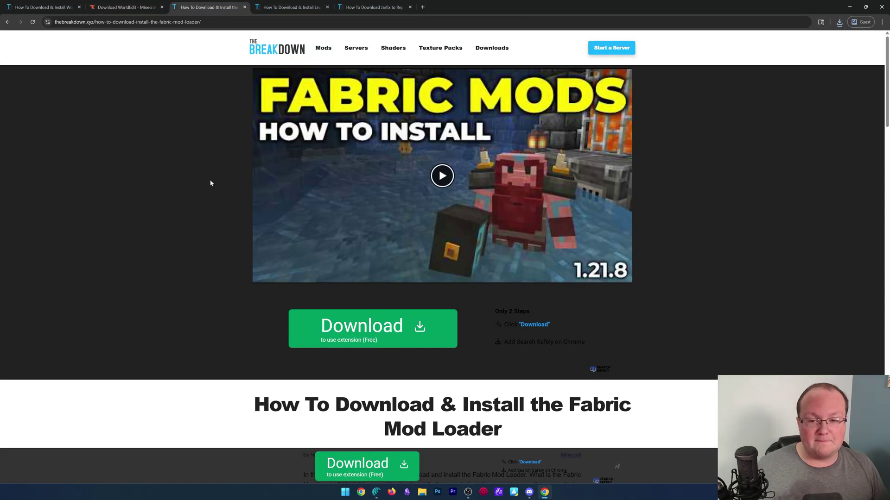
pyautogui.scroll(-1, 196, 194)
pyautogui.scroll(-5, 196, 194)
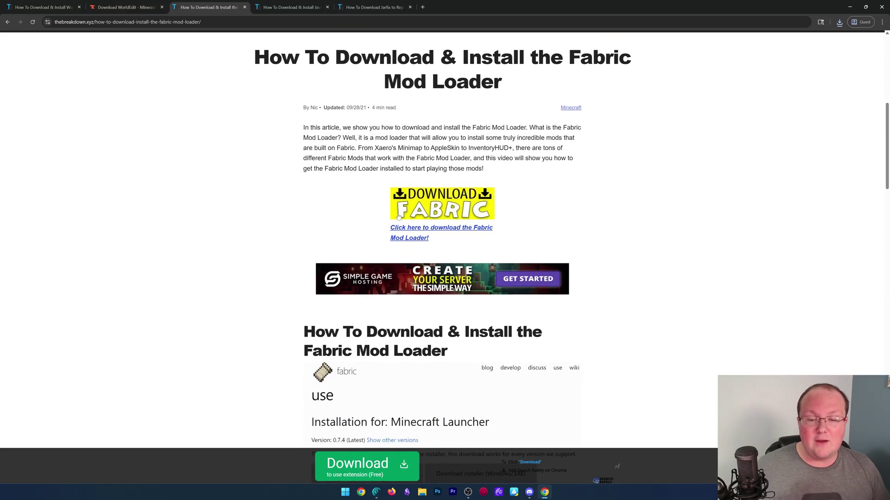
pyautogui.click(393, 217)
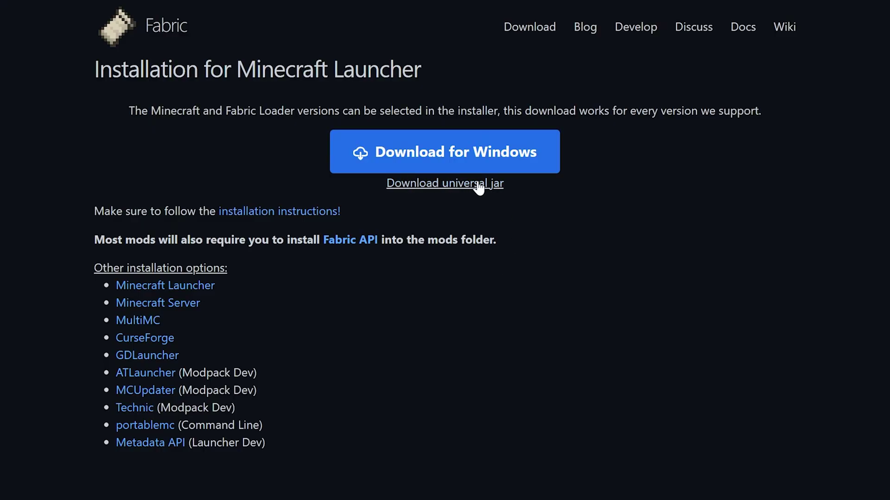
# Save the universal fabric-installer-1.1.0.jar to Downloads, then bring up the Java 21 article.
pyautogui.click(459, 188)
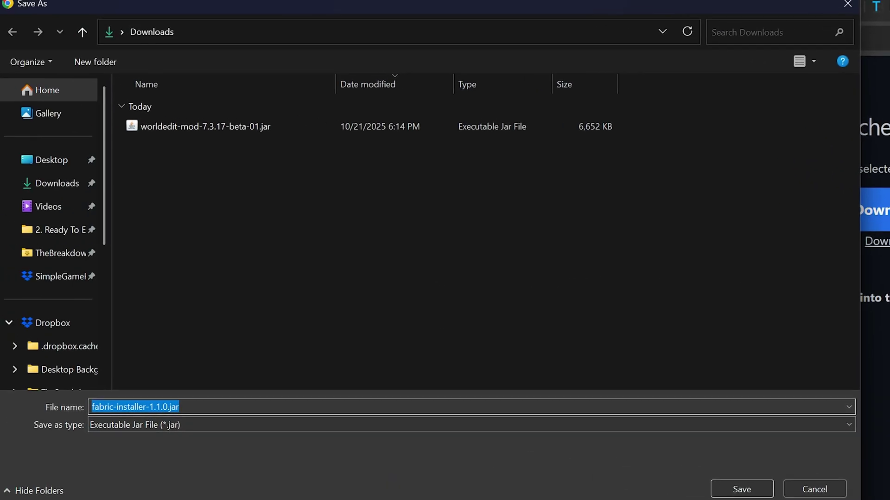
pyautogui.click(740, 491)
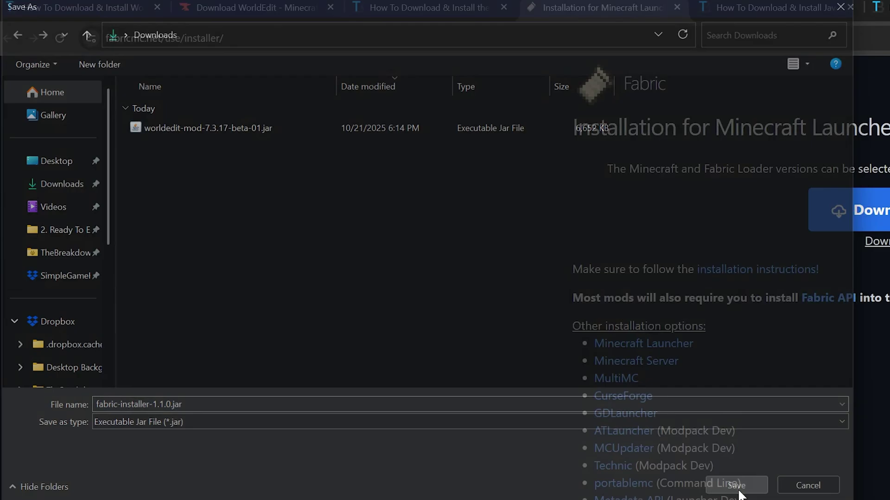
pyautogui.click(673, 10)
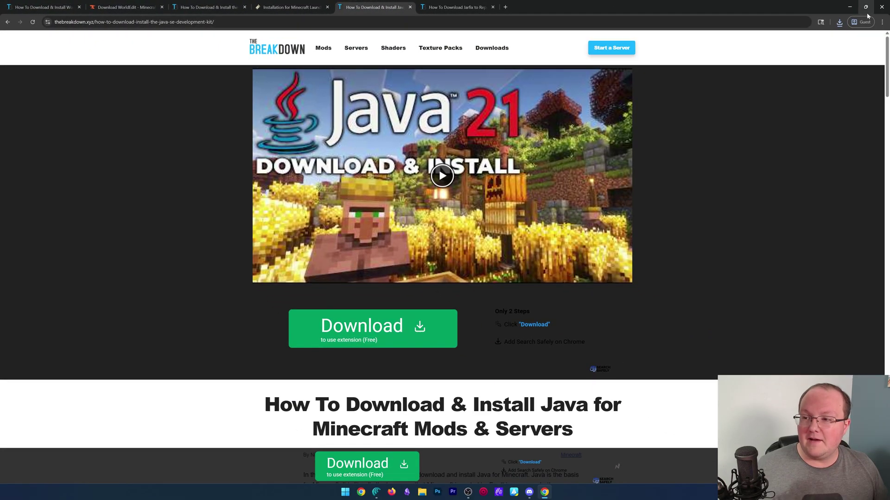
# Show the desktop and open File Explorer on the Downloads folder.
pyautogui.press('super+d')
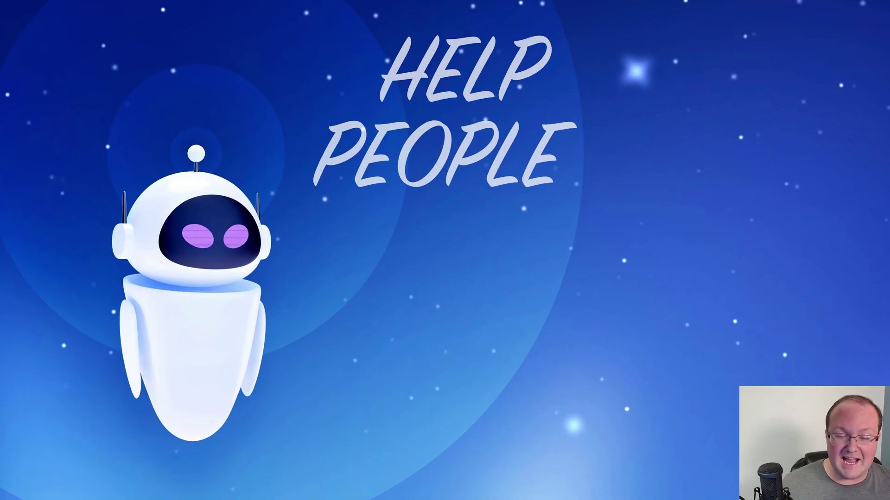
pyautogui.press('super+e')
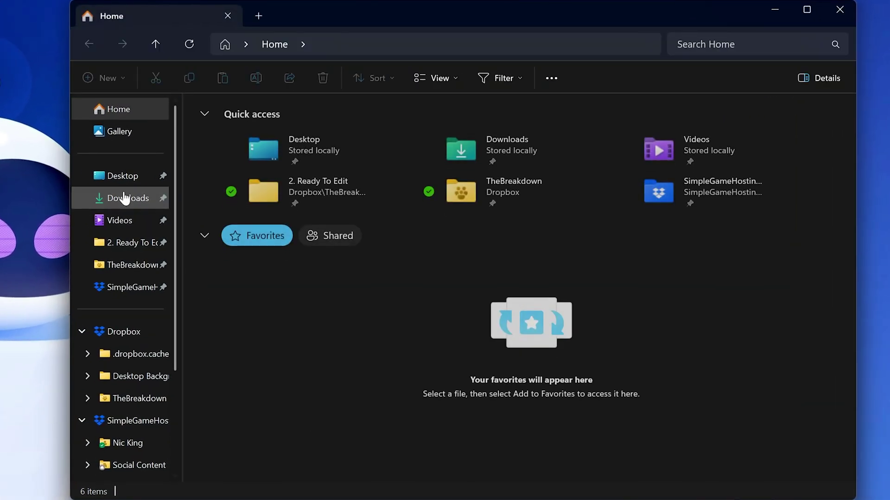
pyautogui.click(124, 198)
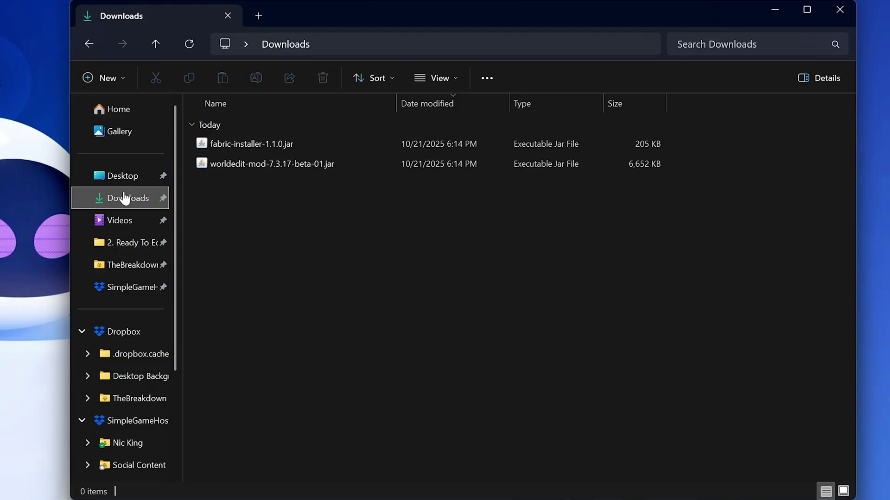
# Select fabric-installer-1.1.0.jar and bring up its context menu.
pyautogui.click(245, 149)
pyautogui.click(247, 164)
pyautogui.click(252, 206)
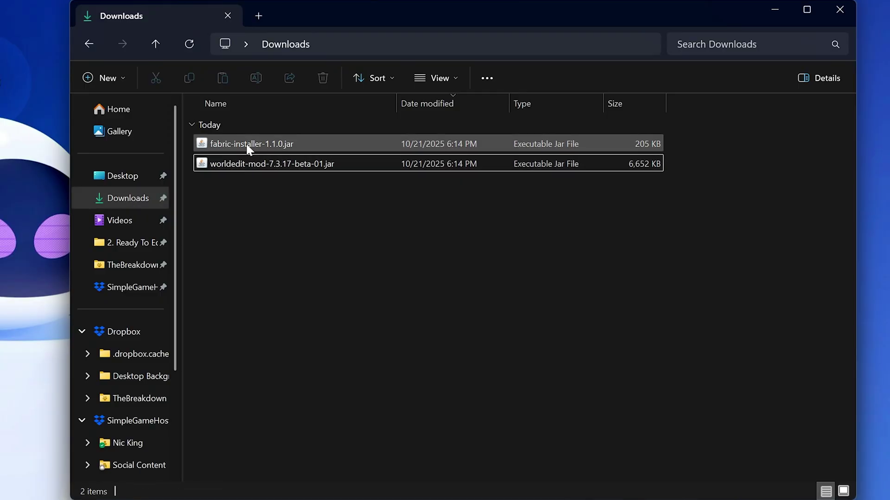
pyautogui.click(247, 147)
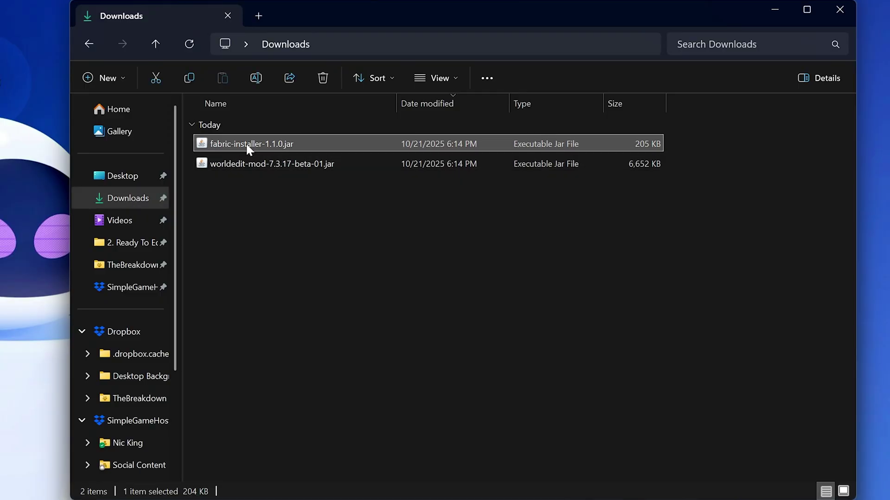
pyautogui.rightClick(247, 147)
pyautogui.moveTo(299, 222)
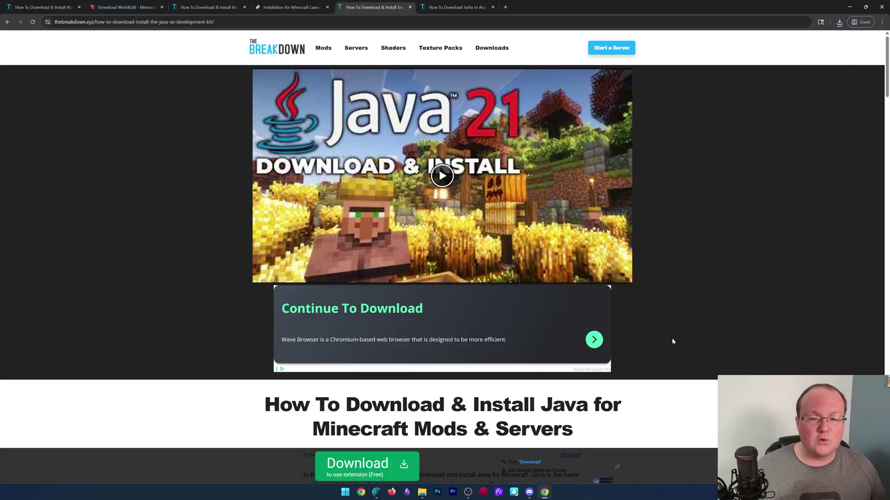
# Pick Oracle's JDK 21 Windows x64 Installer download, then move to the Jarfix article.
pyautogui.scroll(-5, 671, 333)
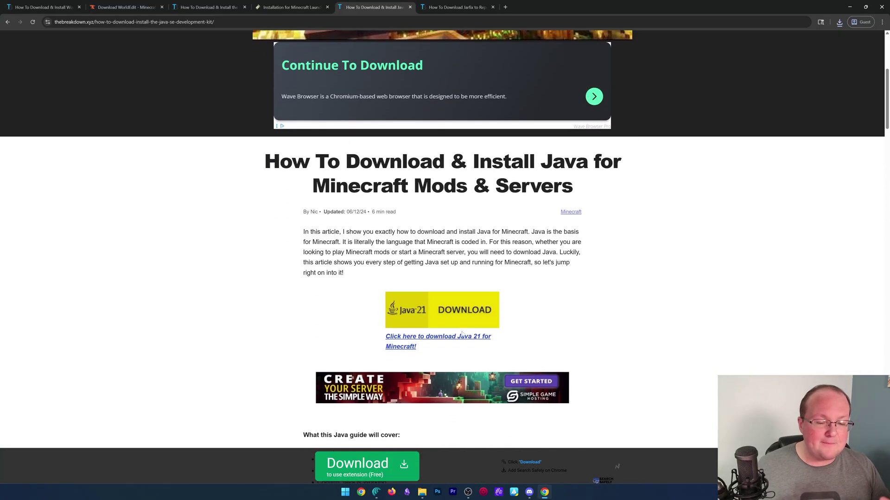
pyautogui.click(440, 311)
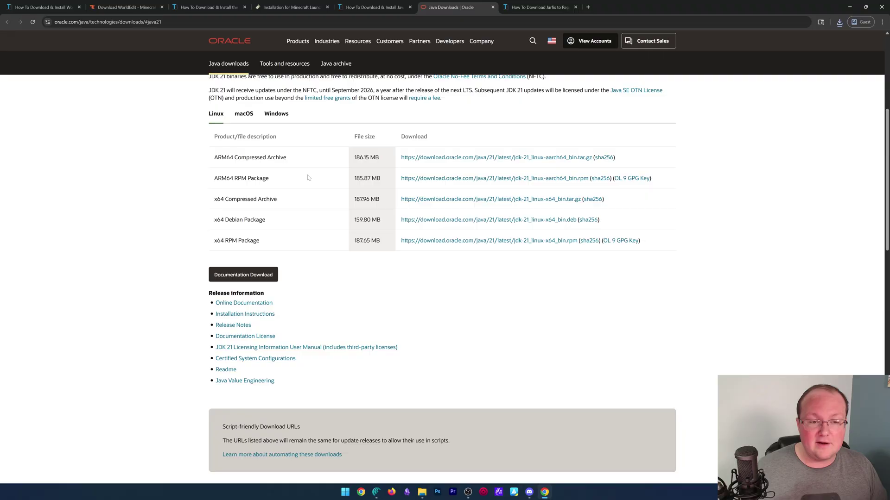
pyautogui.click(276, 113)
pyautogui.moveTo(202, 181); pyautogui.dragTo(628, 185)
pyautogui.click(390, 178)
pyautogui.click(625, 181)
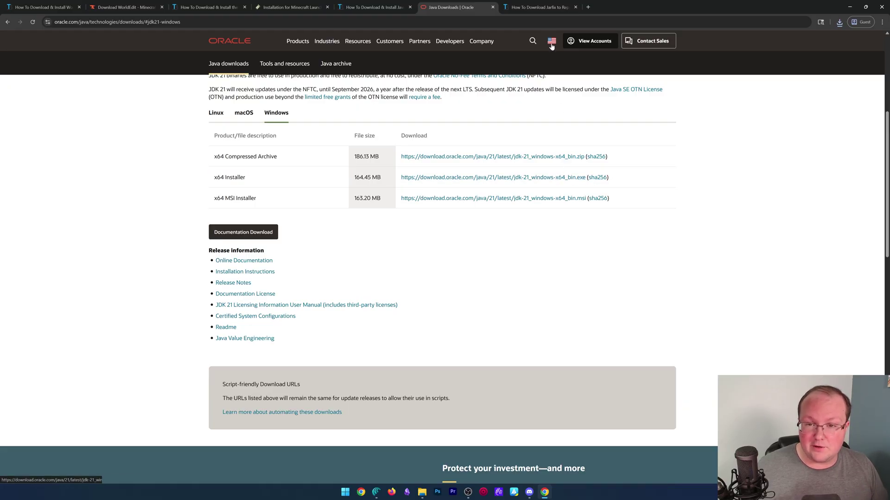
pyautogui.click(539, 10)
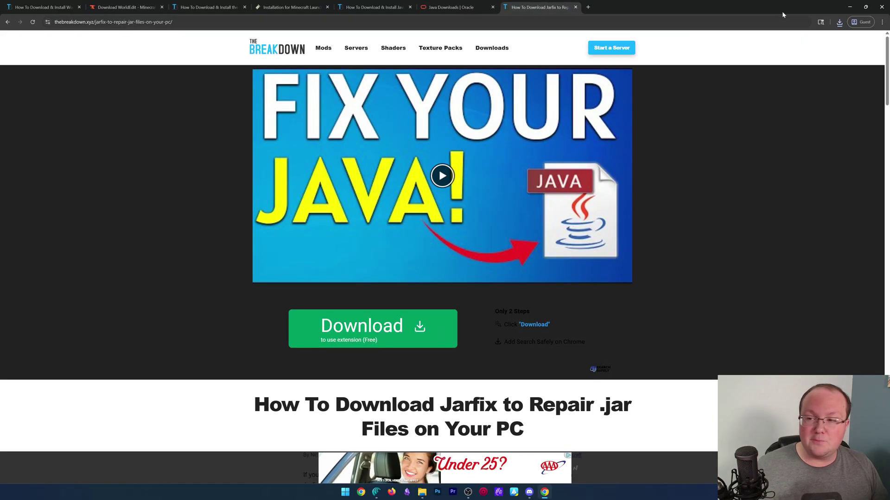
# Run fabric-installer-1.1.0.jar with Java from the Downloads folder.
pyautogui.click(848, 8)
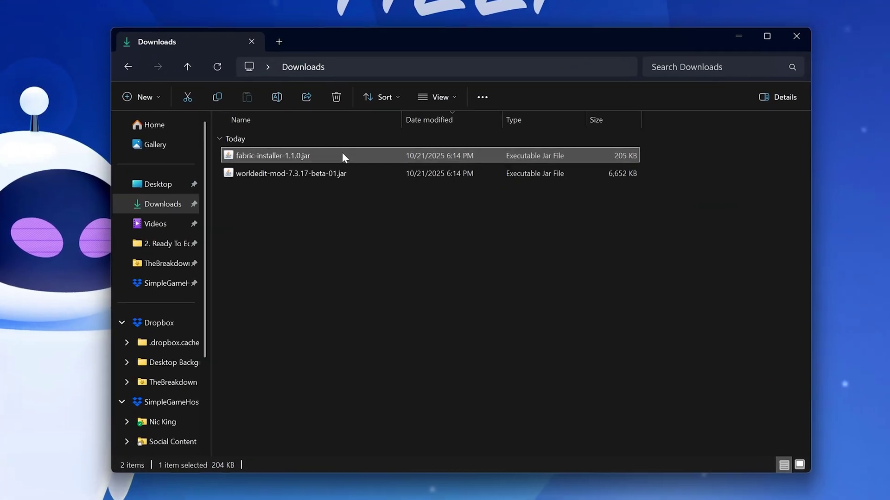
pyautogui.rightClick(387, 189)
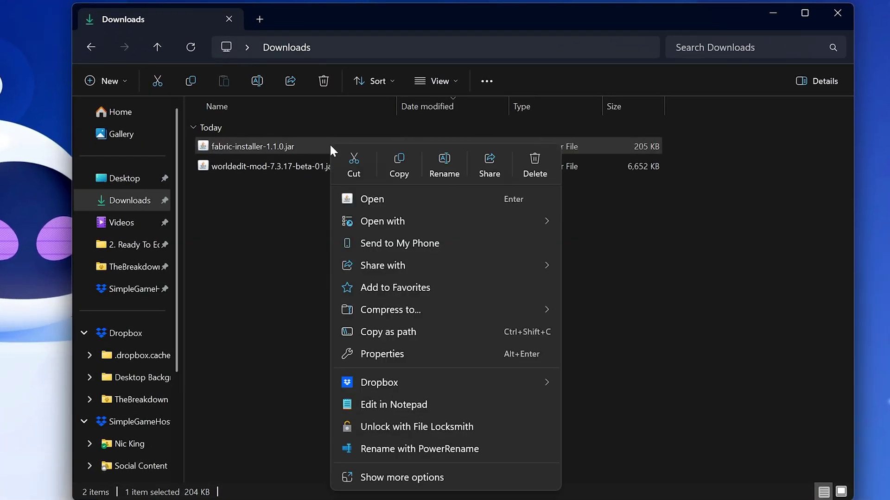
pyautogui.moveTo(390, 222)
pyautogui.click(631, 224)
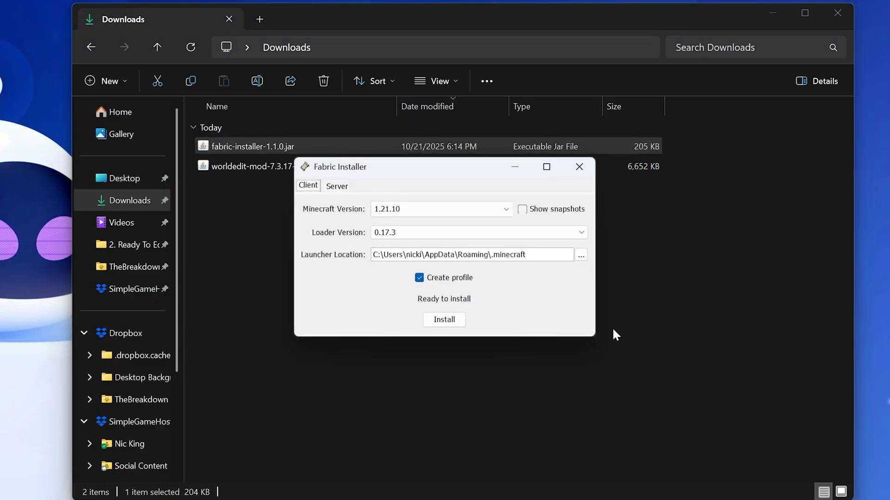
# Install Fabric Loader for Minecraft 1.21.10 and close the installer after success.
pyautogui.click(398, 215)
pyautogui.click(398, 225)
pyautogui.click(444, 320)
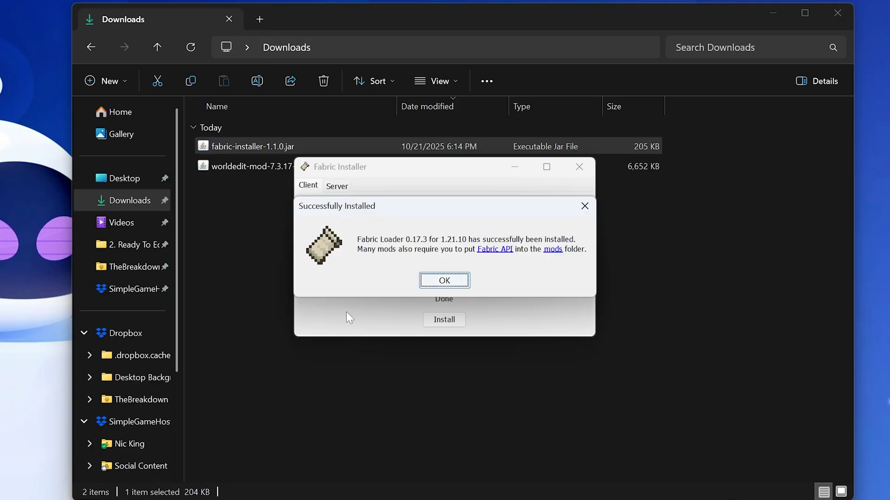
pyautogui.click(452, 280)
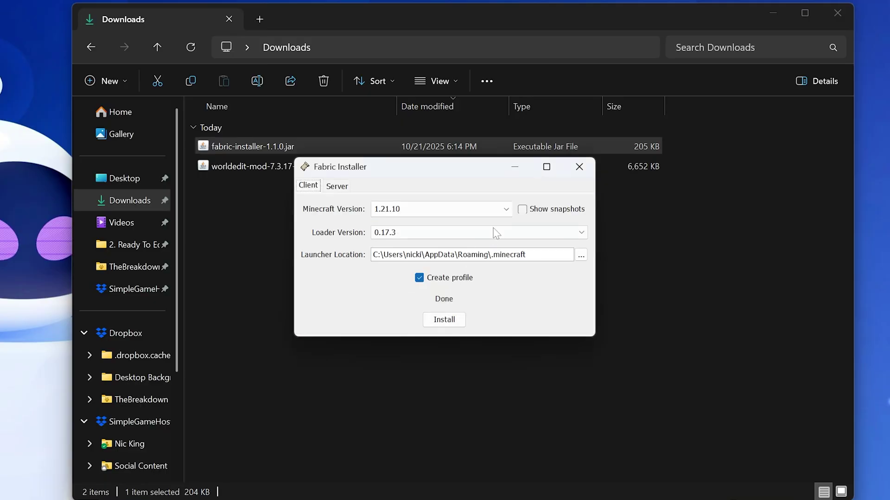
pyautogui.click(569, 168)
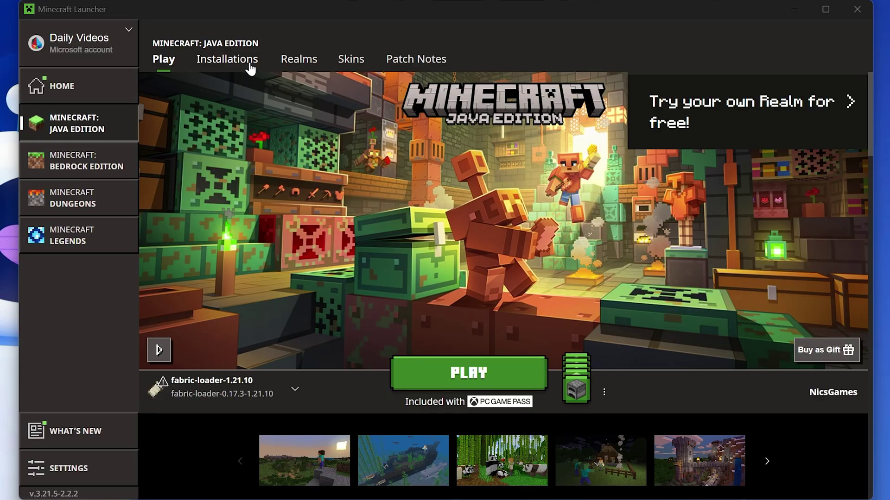
# List the launcher's installations, toggling the Modded filter off and back on.
pyautogui.click(249, 61)
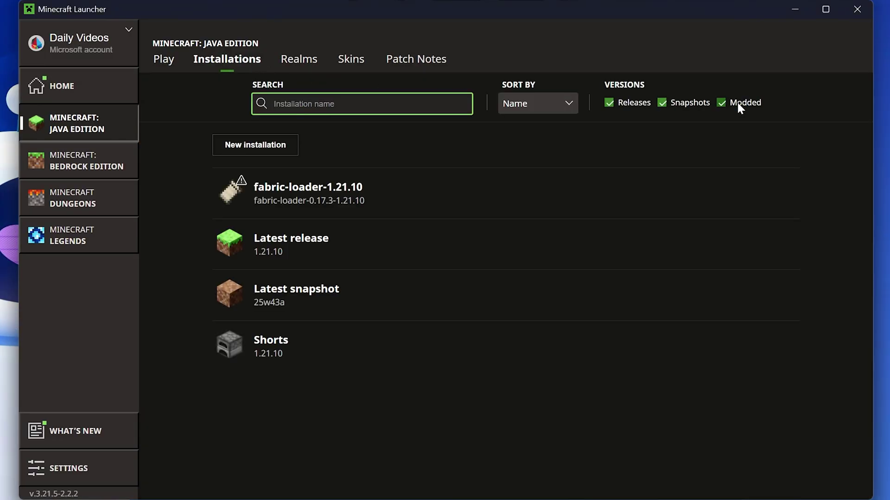
pyautogui.click(737, 102)
pyautogui.click(736, 101)
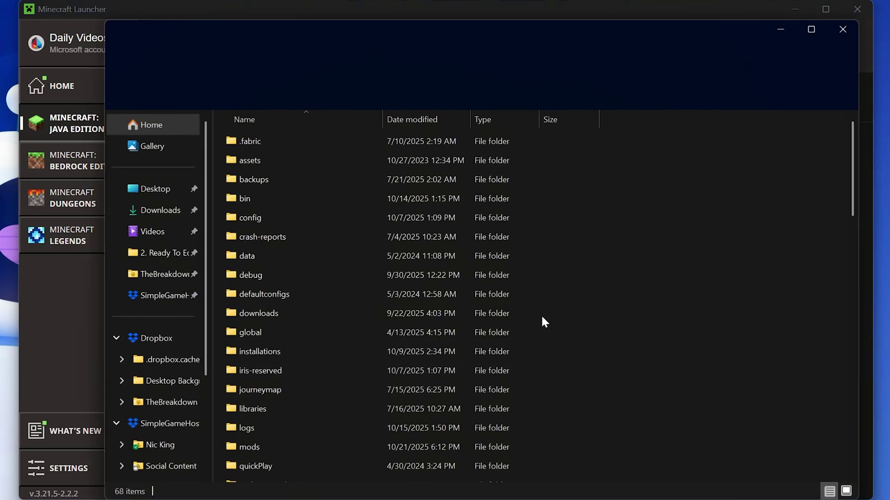
# Open the .minecraft mods folder and drag the WorldEdit jar into it.
pyautogui.scroll(-3, 365, 234)
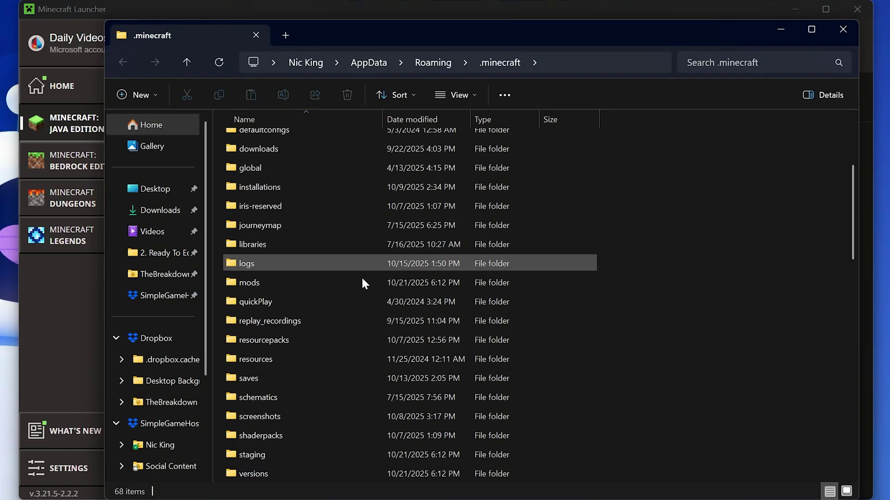
pyautogui.click(266, 281)
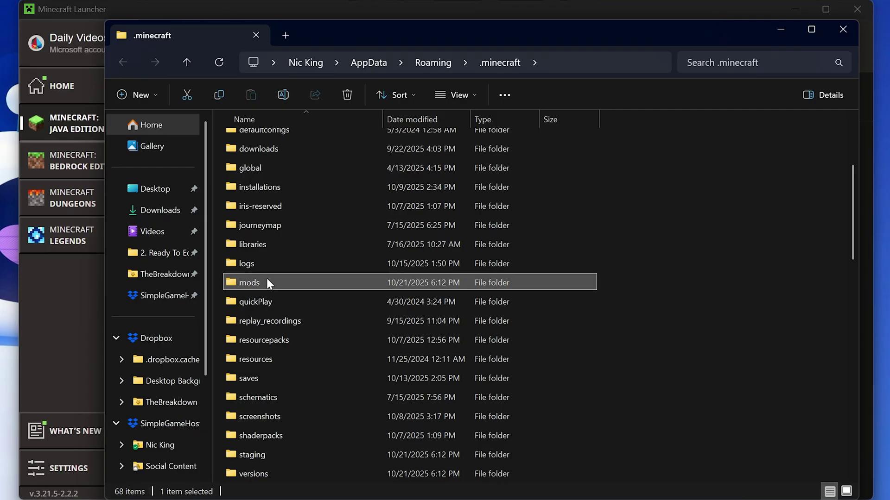
pyautogui.doubleClick(267, 281)
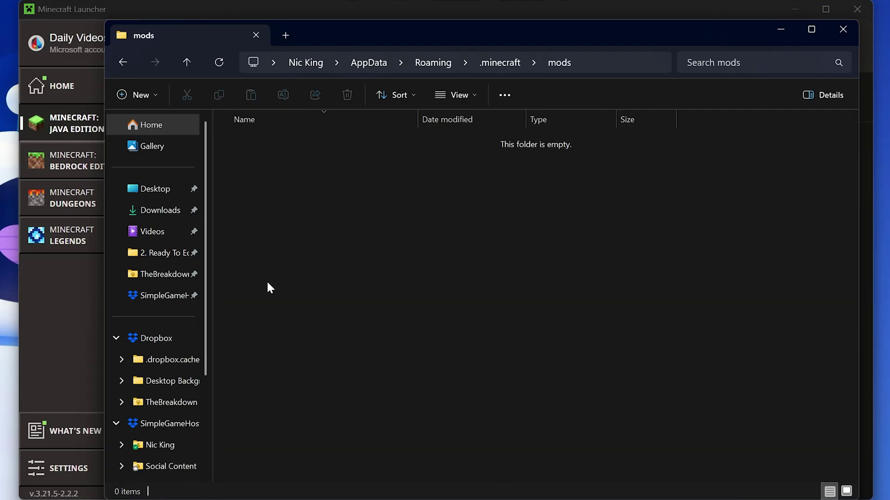
pyautogui.moveTo(7, 73); pyautogui.dragTo(521, 274)
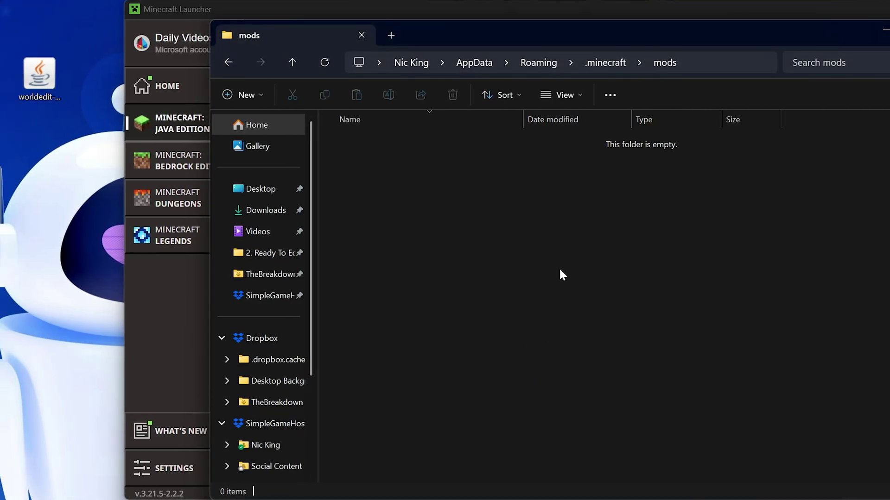
pyautogui.click(840, 28)
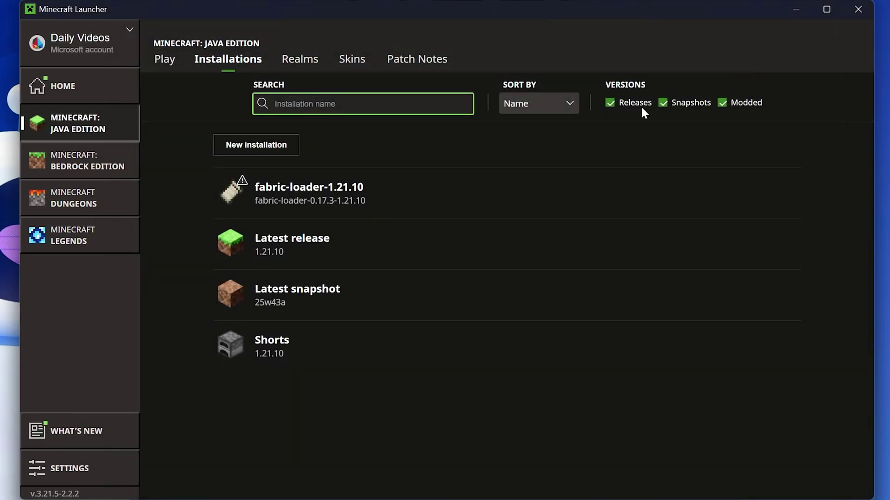
# Play the fabric-loader-1.21.10 installation, accepting the modded-installation warning.
pyautogui.moveTo(658, 185)
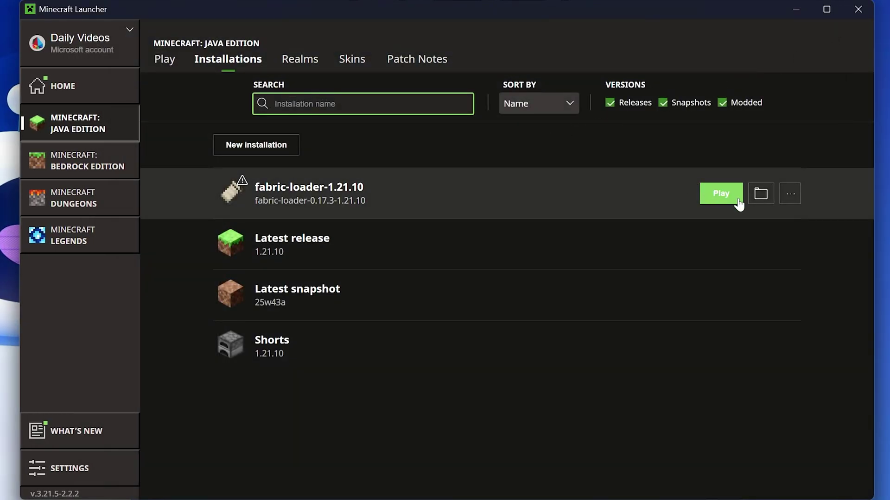
pyautogui.click(709, 196)
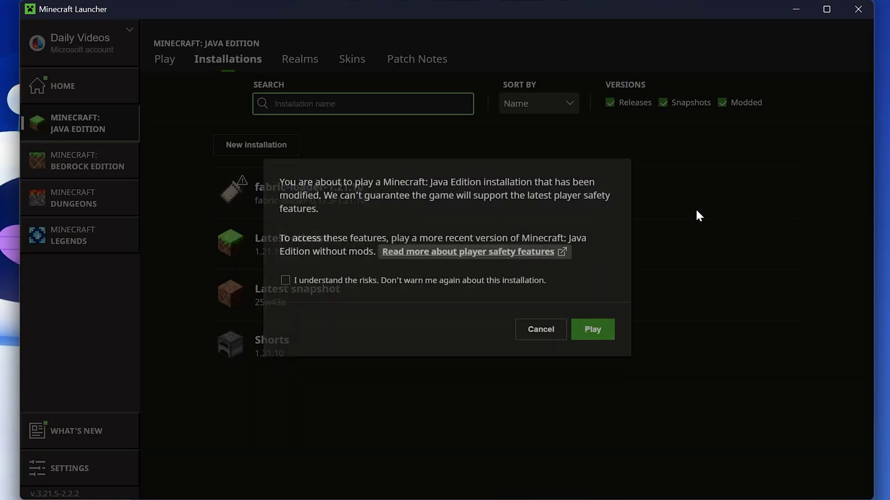
pyautogui.click(592, 332)
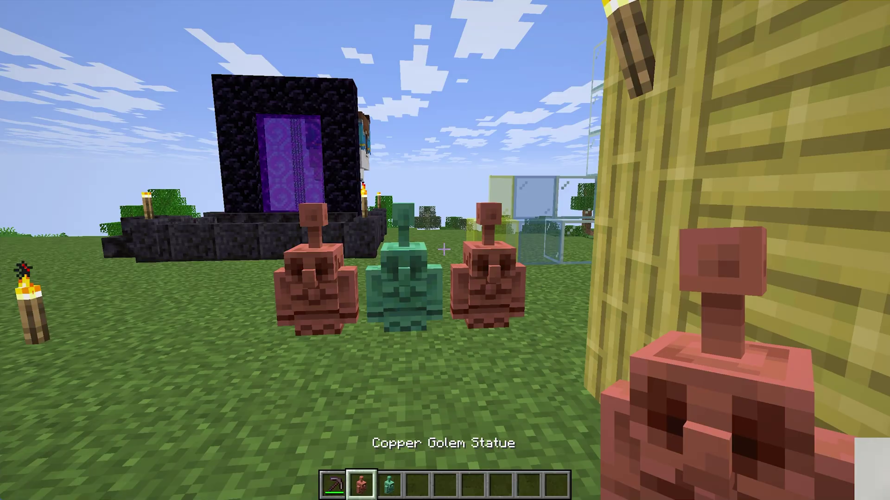
# Get the //wand axe and mark two corners of a grass patch.
pyautogui.write('//wand')
pyautogui.press('Return')
pyautogui.press('4')
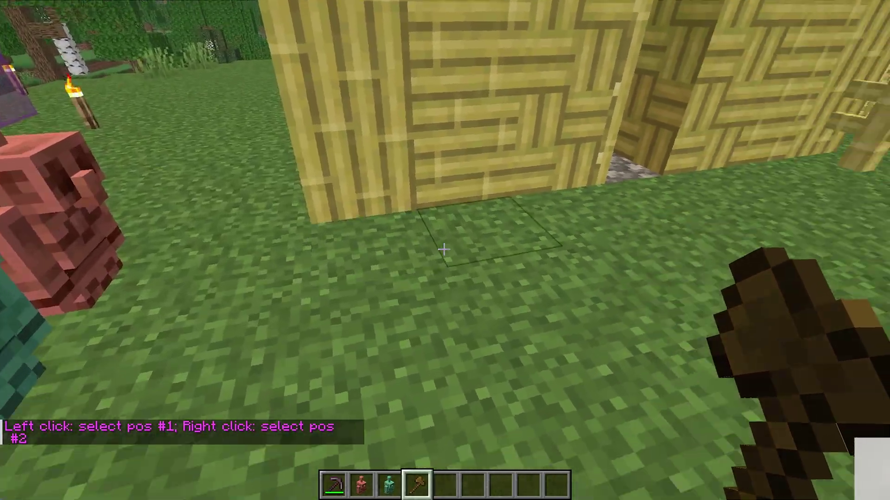
pyautogui.click(444, 251)
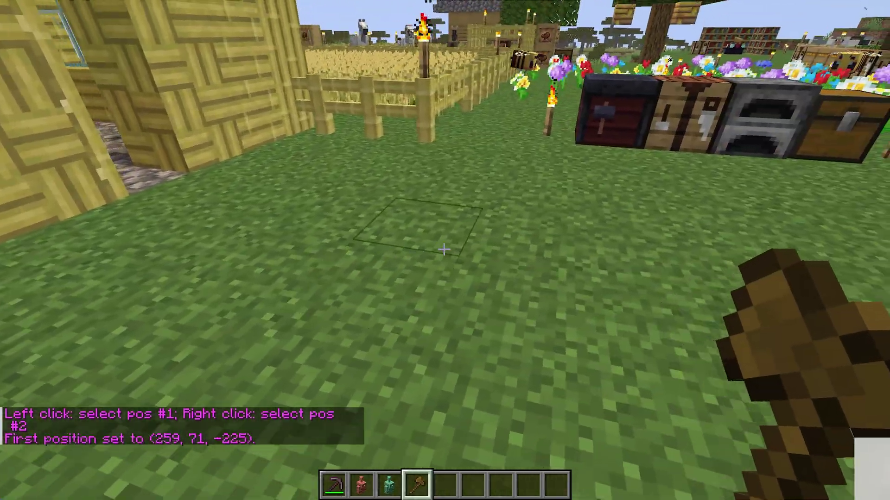
pyautogui.press('w')
pyautogui.press('s')
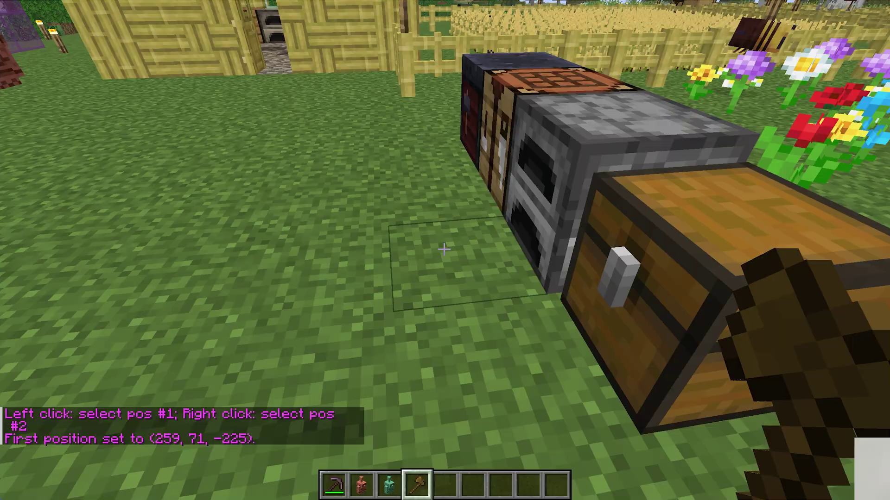
pyautogui.rightClick(444, 250)
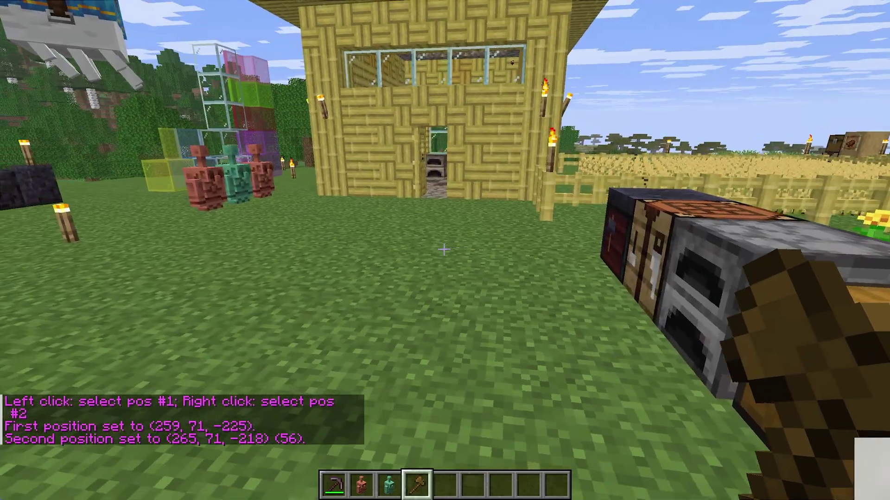
# Run //replace grass_block gravel on the 56-block selection, then undo it.
pyautogui.press('/')
pyautogui.write('/br')
pyautogui.press('BackSpace')
pyautogui.press('BackSpace')
pyautogui.write('replace !')
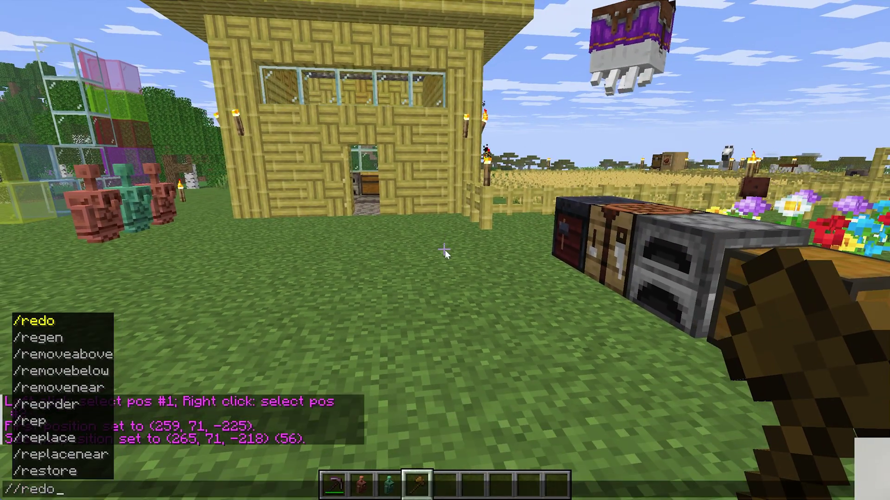
pyautogui.press('BackSpace')
pyautogui.write('g')
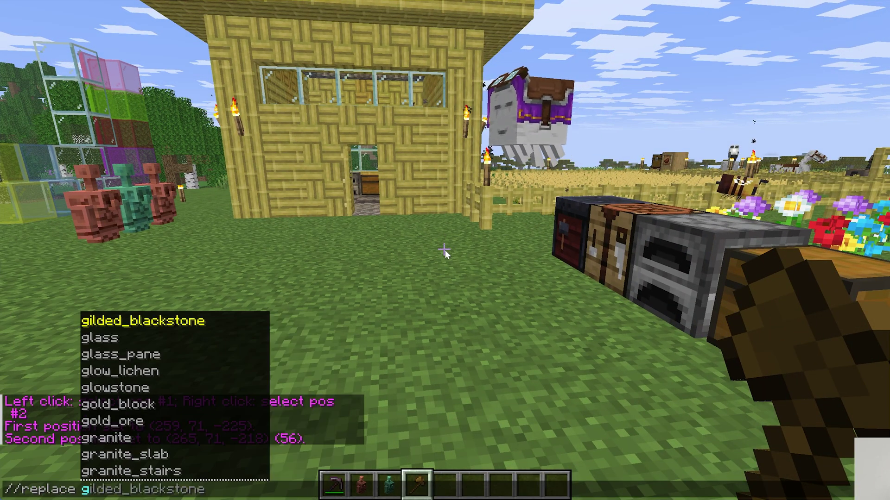
pyautogui.write('rass_block gra')
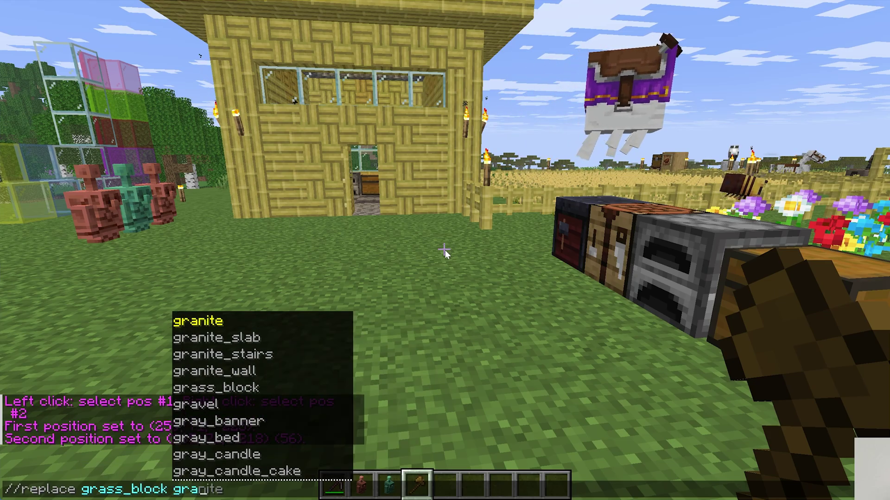
pyautogui.write('vel')
pyautogui.press('Return')
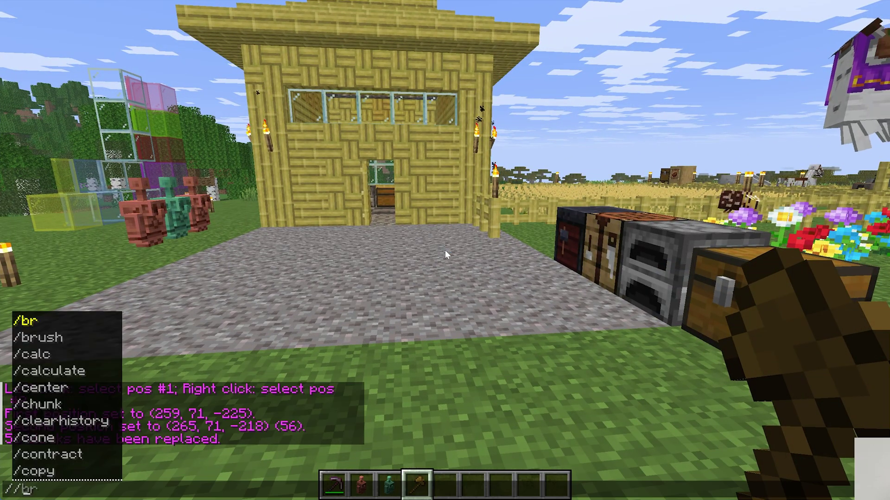
pyautogui.write('do')
pyautogui.press('Return')
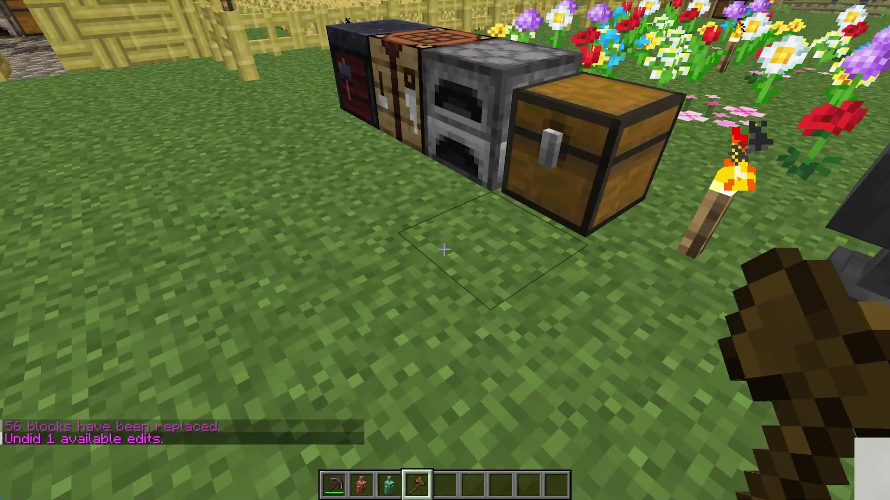
# Mark a new wand region beside the bamboo house, extending it up the wall.
pyautogui.click(444, 251)
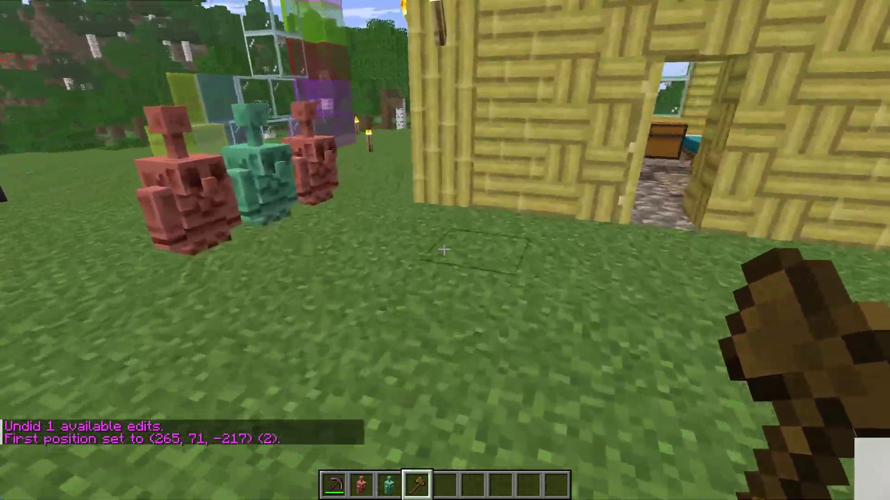
pyautogui.rightClick(444, 250)
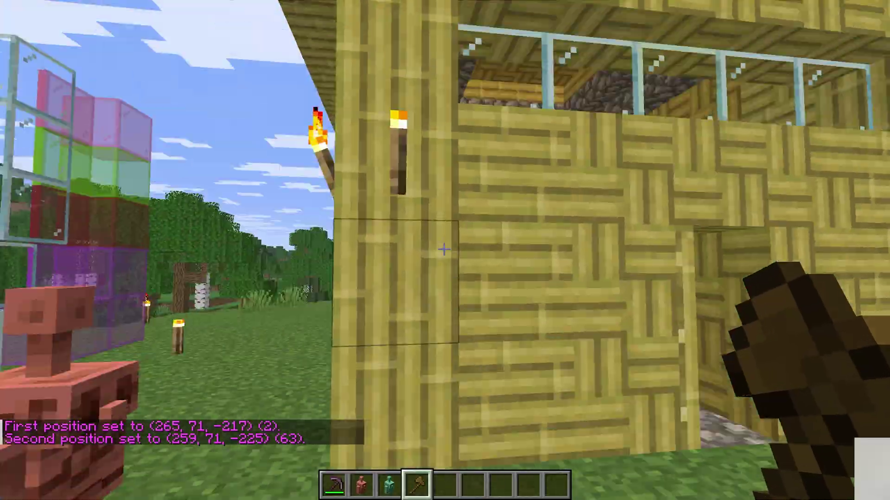
pyautogui.rightClick(444, 251)
pyautogui.press('s')
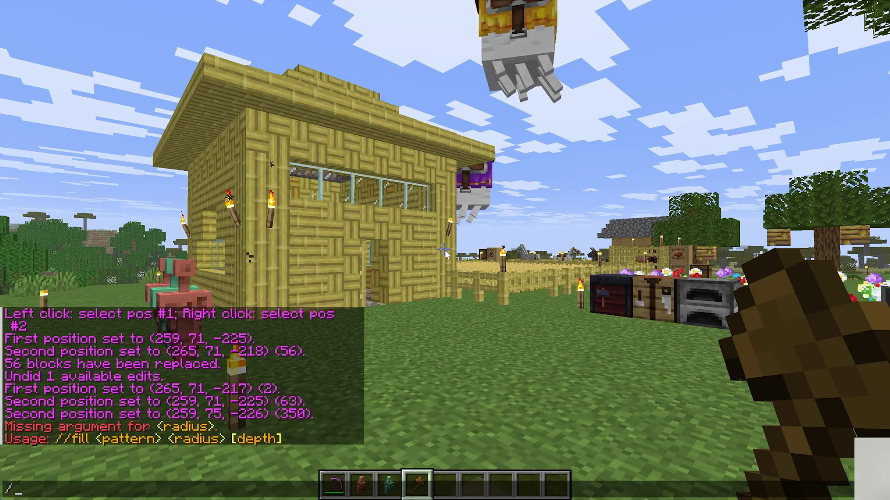
# Run /replace air dirt to raise a 246-block dirt wall, then undo it.
pyautogui.write('/replace ')
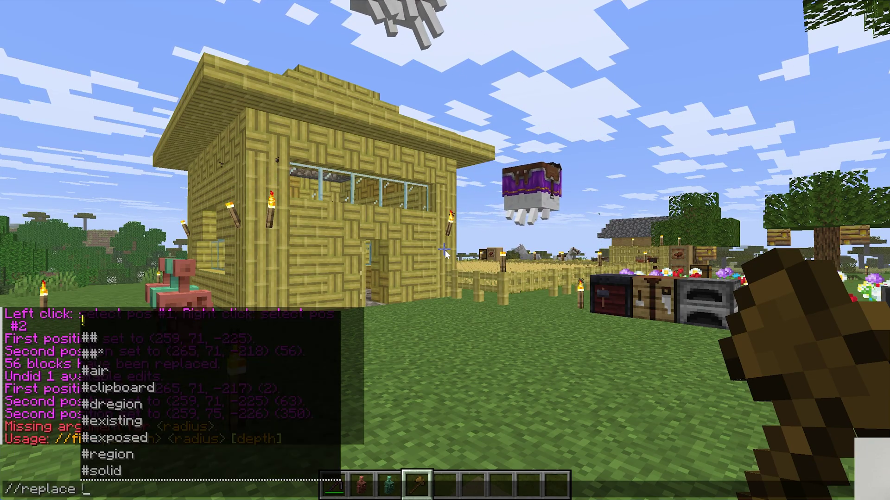
pyautogui.write('air d')
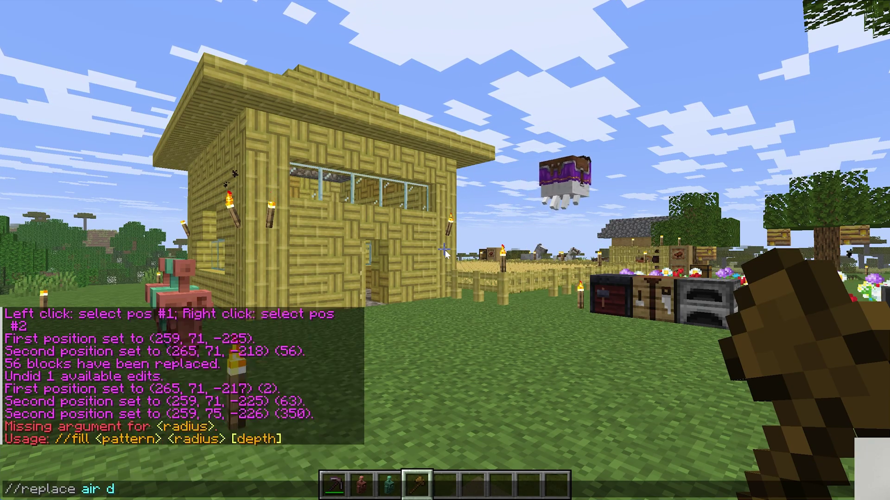
pyautogui.write('irt')
pyautogui.press('Return')
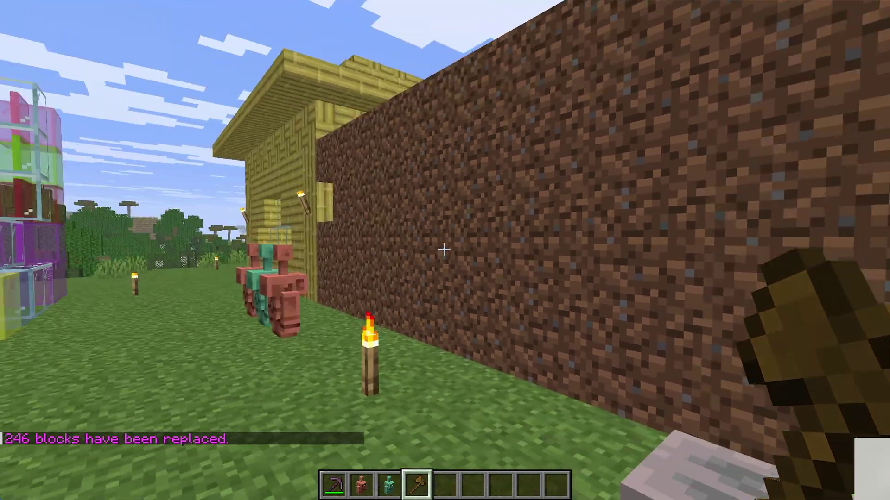
pyautogui.press('w')
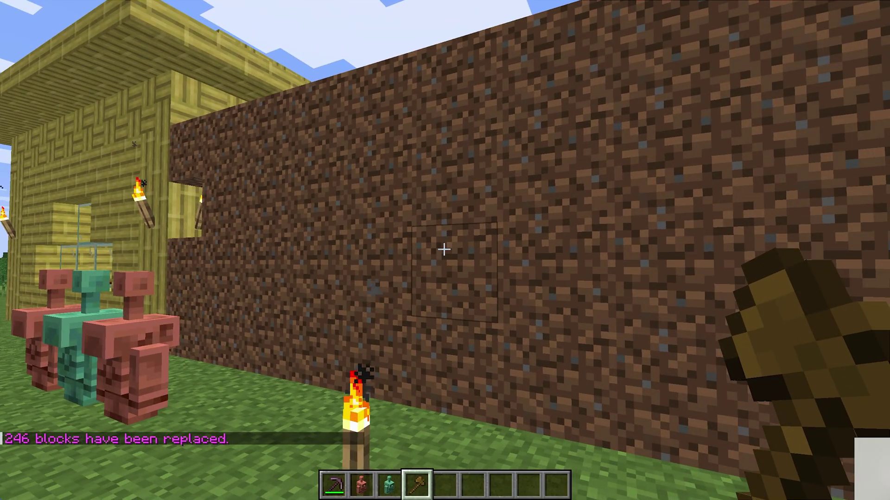
pyautogui.write('//u')
pyautogui.press('Escape')
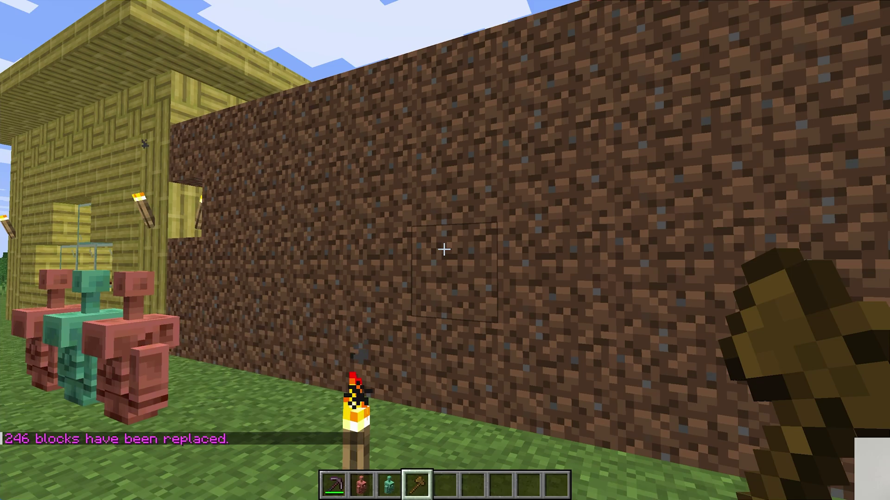
pyautogui.press('s')
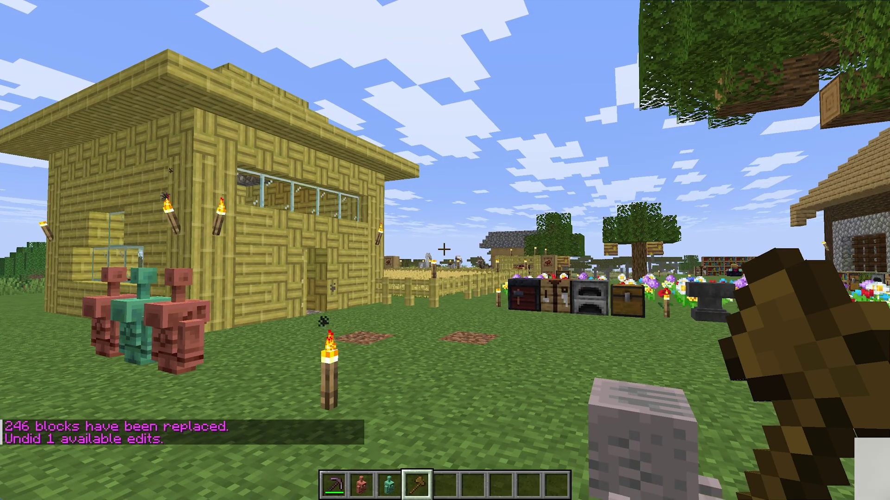